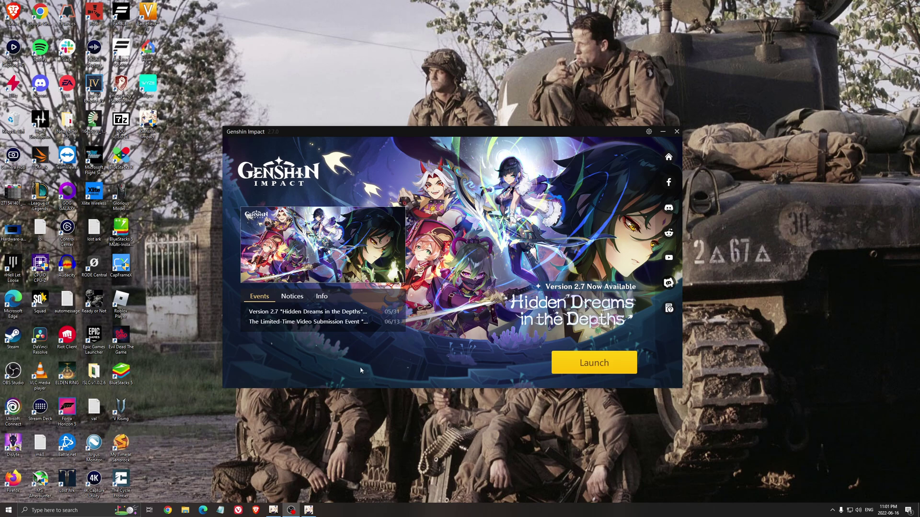
drag(467, 134, 458, 128)
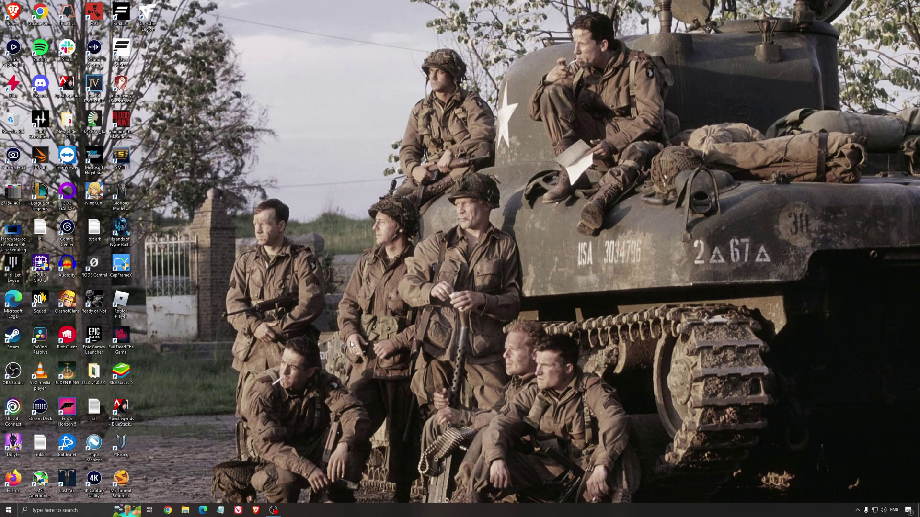
- Open the Windows Game Mode settings, review the Game Mode, Xbox Game Bar and Captures pages, and close Settings
click(80, 511)
text(game mode)
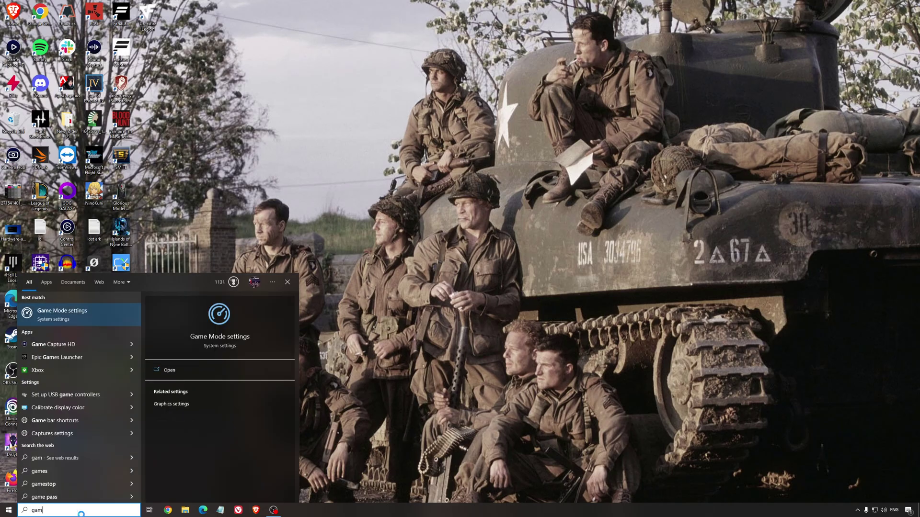
key(Return)
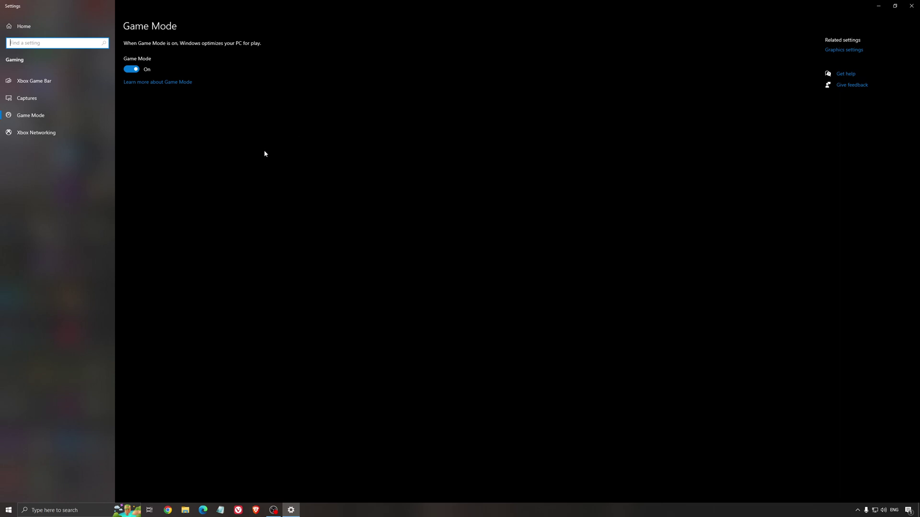
click(62, 84)
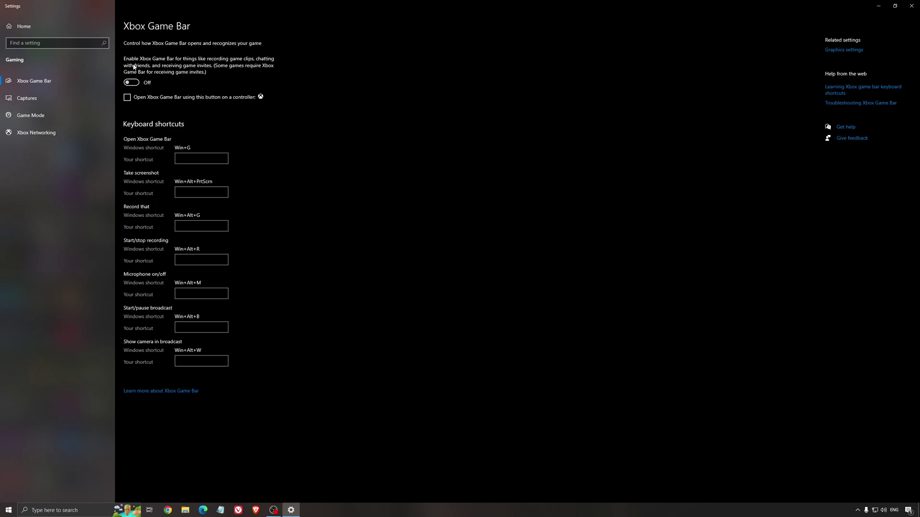
click(43, 99)
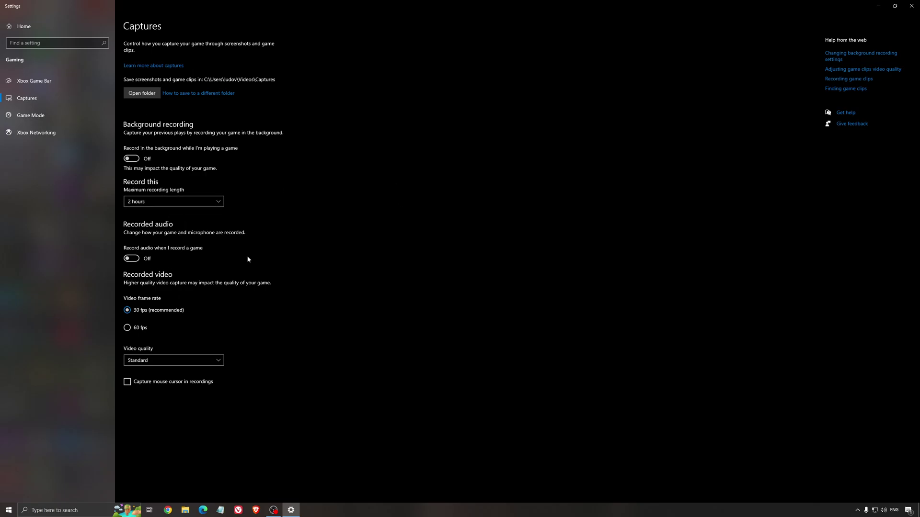
click(912, 6)
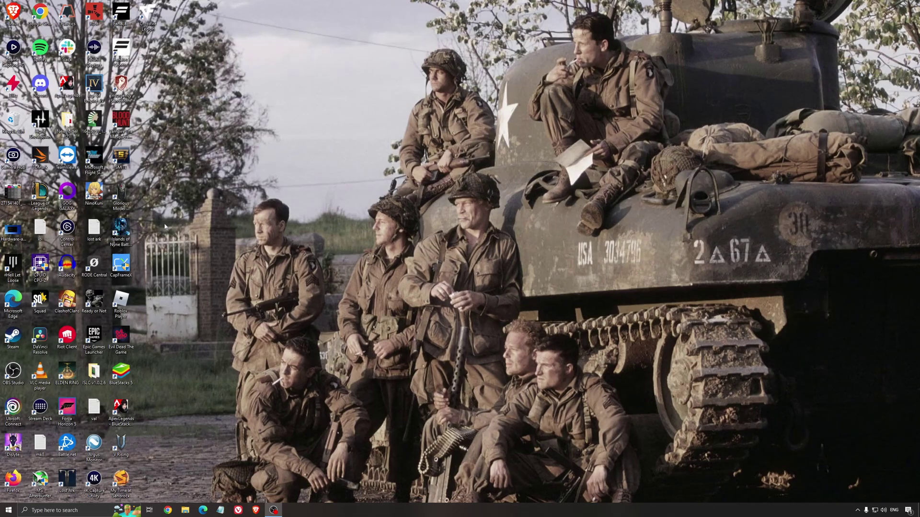
- View the Hardware-accelerated-GPU-scheduling image from the desktop and close it
double_click(12, 232)
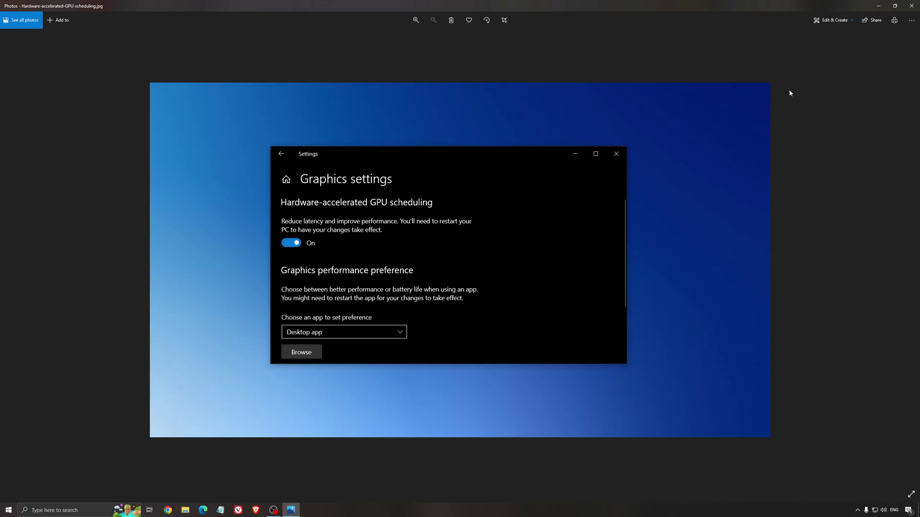
click(911, 6)
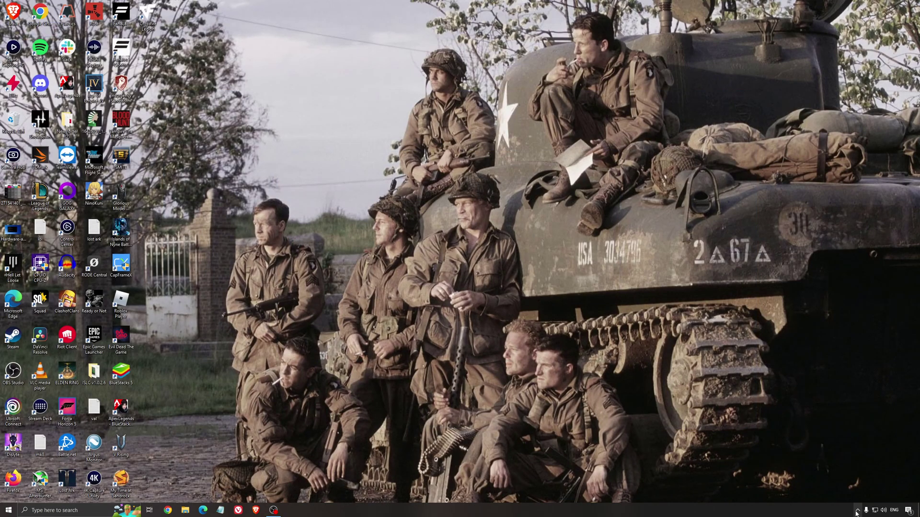
- Open AMD Software from the system tray and check for driver updates on its home page
click(858, 510)
click(865, 484)
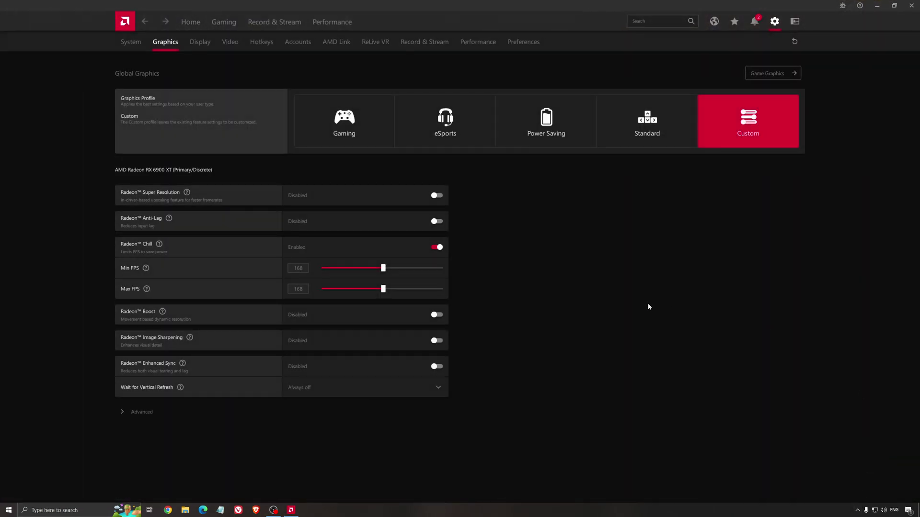
click(183, 24)
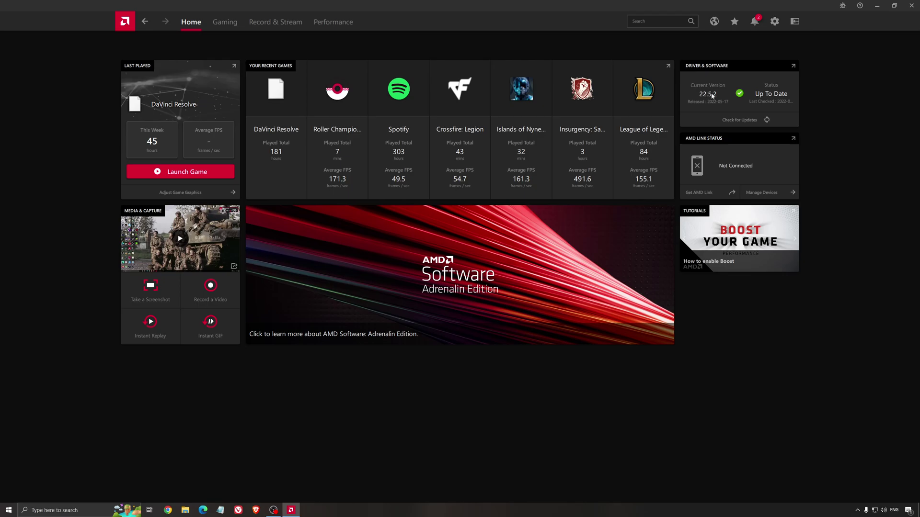
click(740, 120)
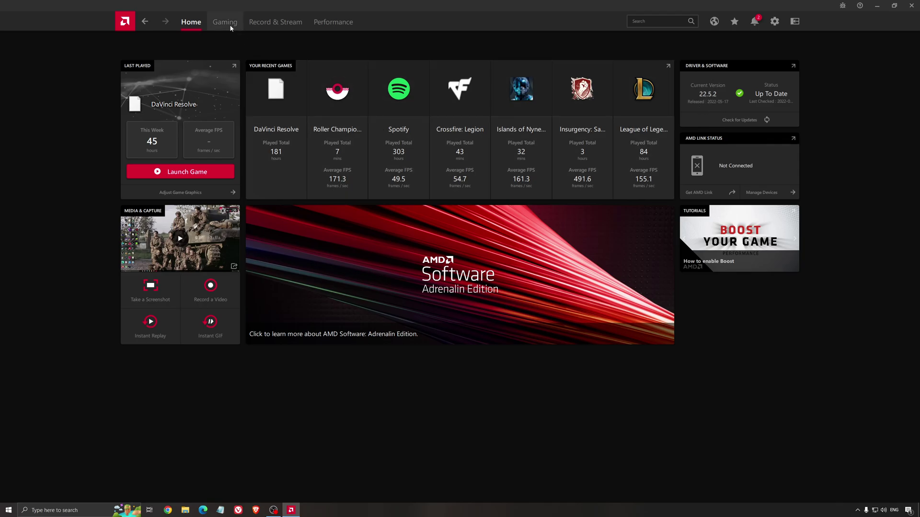
- Review the Global Graphics settings of the Custom profile in AMD Software and close the program
click(232, 24)
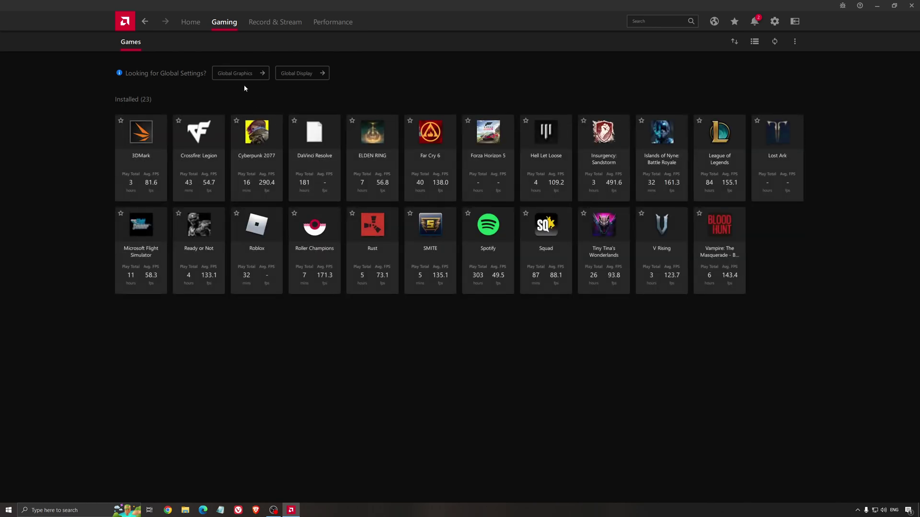
click(239, 75)
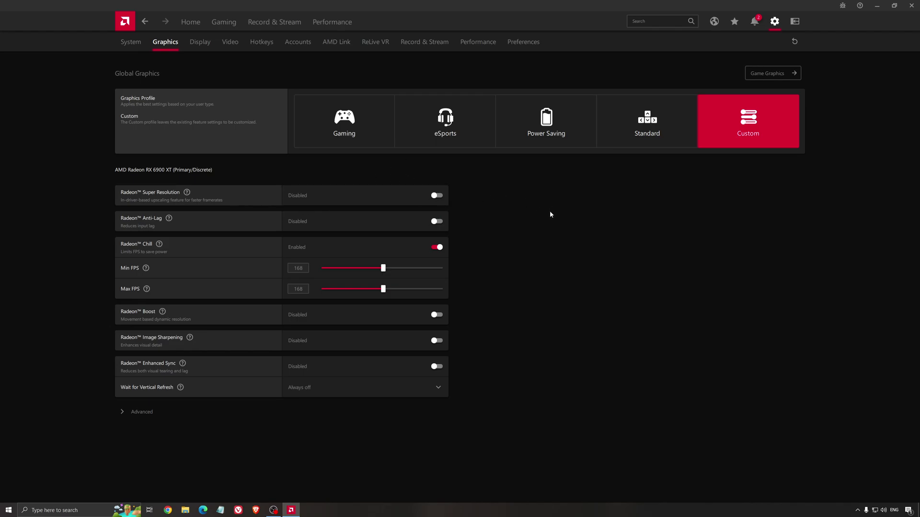
click(911, 5)
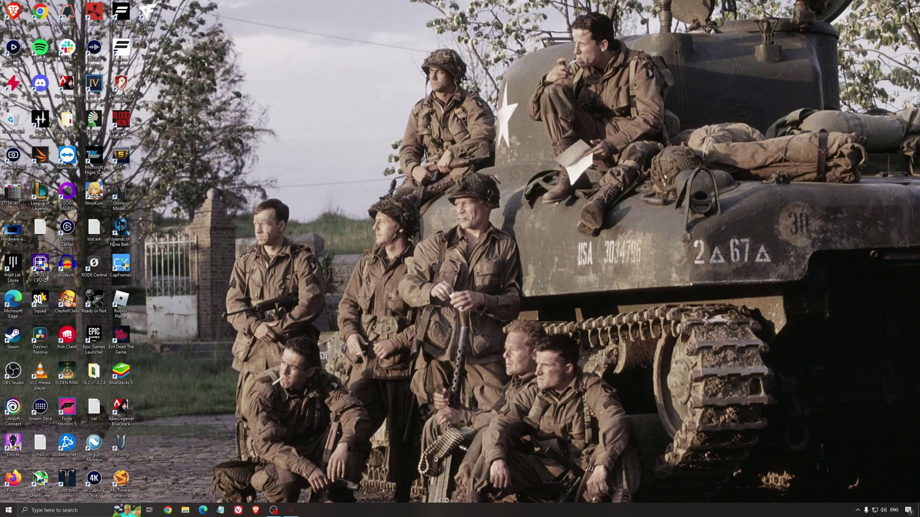
- Open the Windows power plan settings, review the available plans in Power Options, and close the window
click(89, 513)
text(spotify)
key(Return)
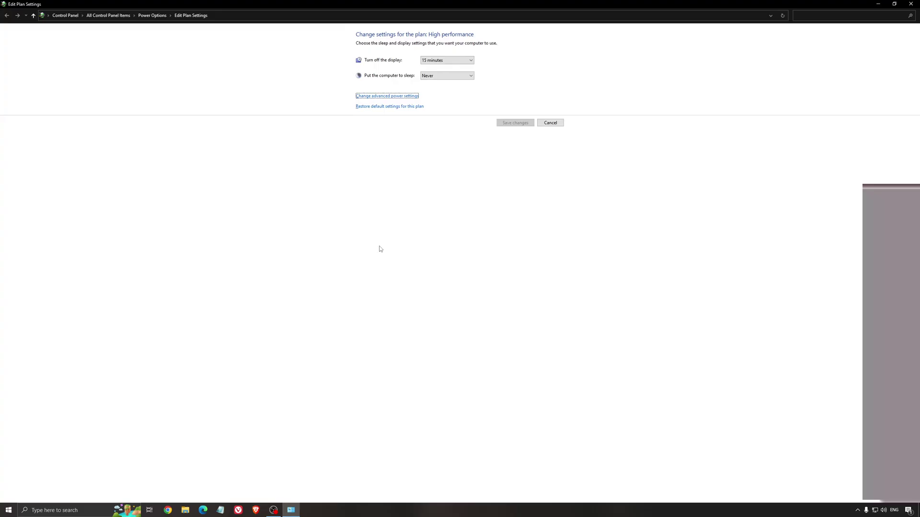
click(153, 16)
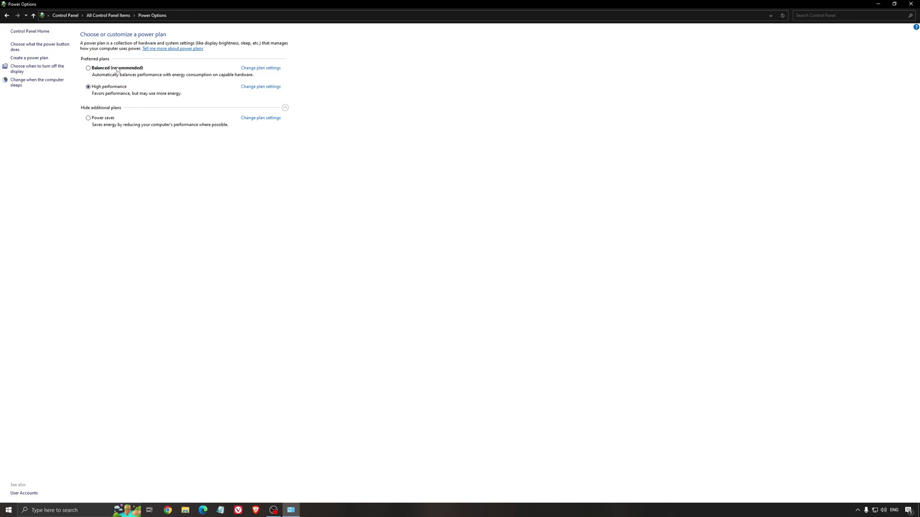
click(911, 3)
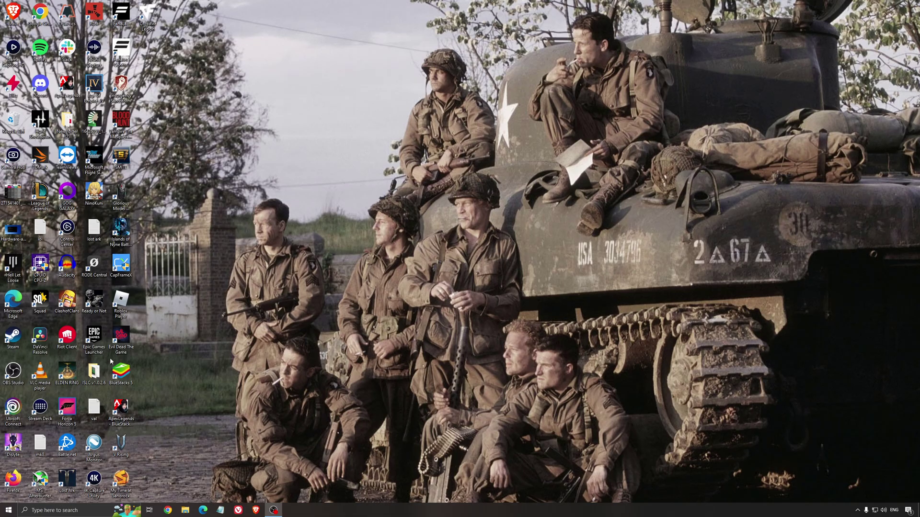
- Open Intelligent standby list cleaner, start its monitoring with a 1024 MB list size and a 16000 MB free memory limit, and minimize it
double_click(98, 370)
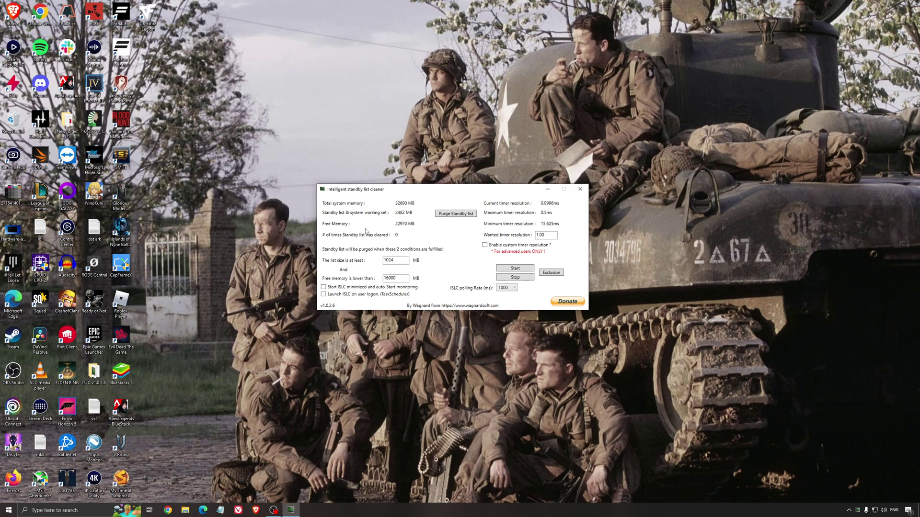
drag(386, 193, 383, 199)
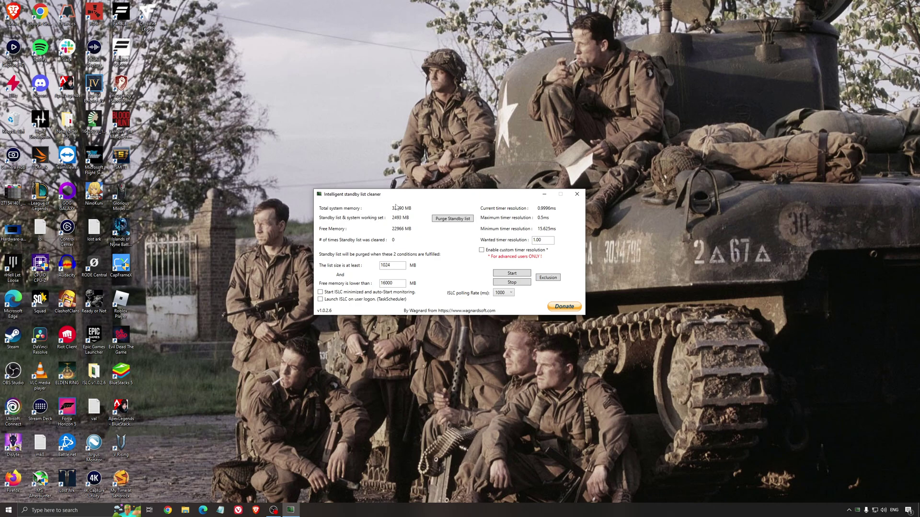
drag(403, 283, 336, 284)
click(514, 273)
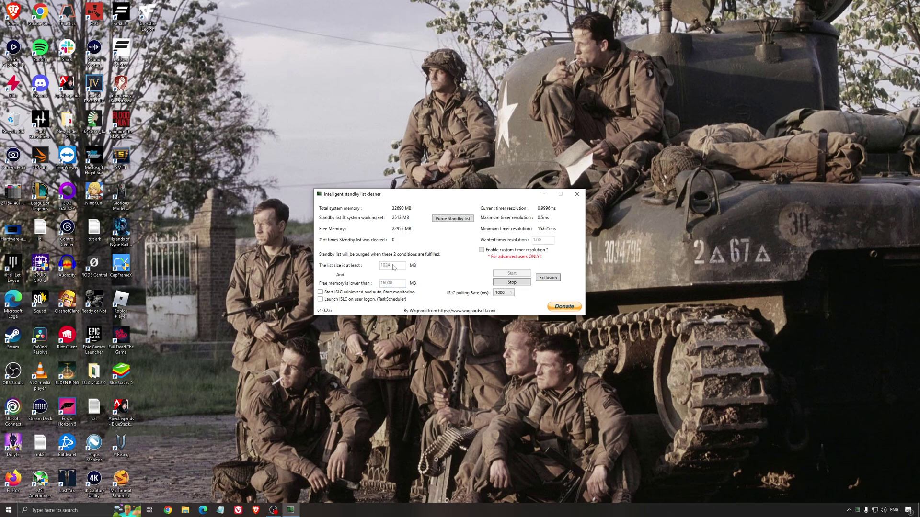
drag(484, 193, 515, 193)
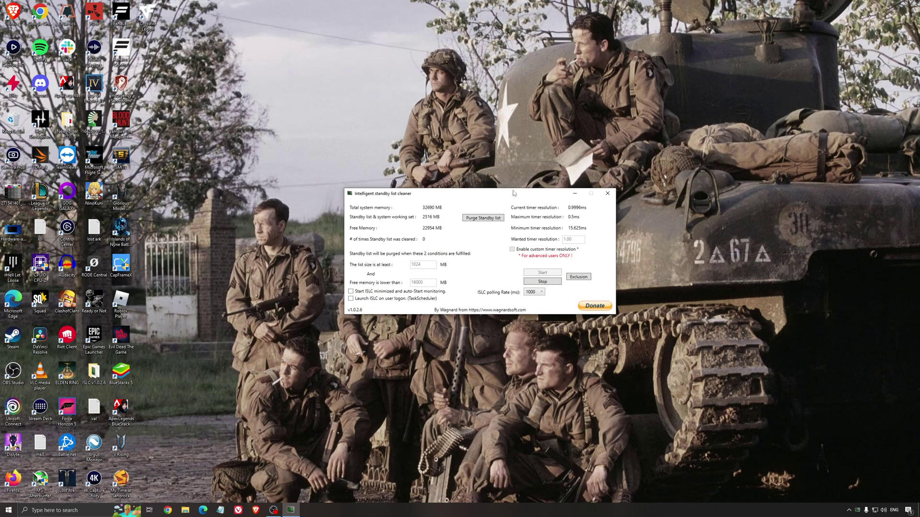
click(575, 193)
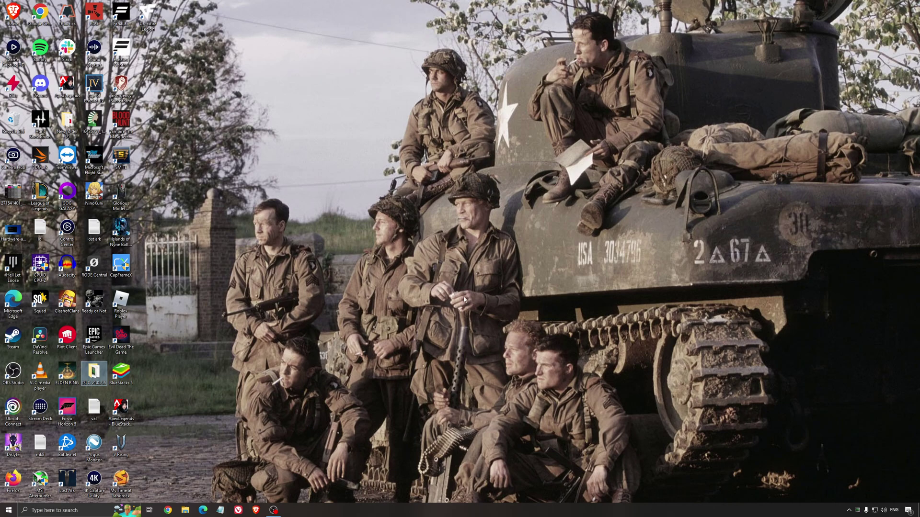
click(444, 258)
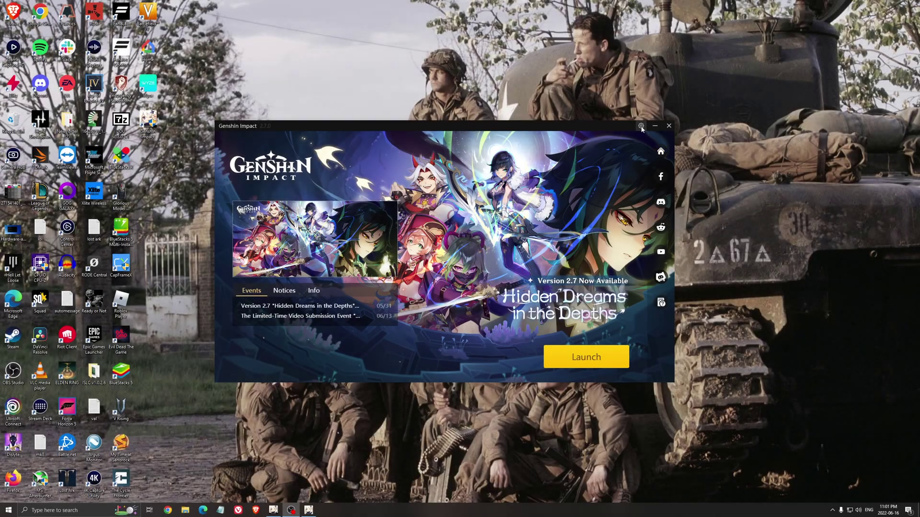
- Review the General Settings of the Genshin Impact launcher and close them without changes
click(640, 126)
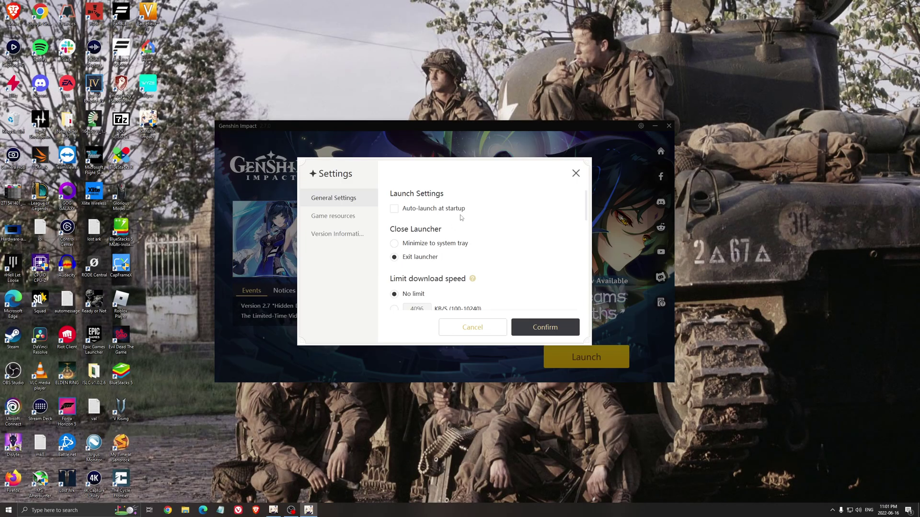
scroll(474, 242, down, 1)
scroll(477, 246, up, 1)
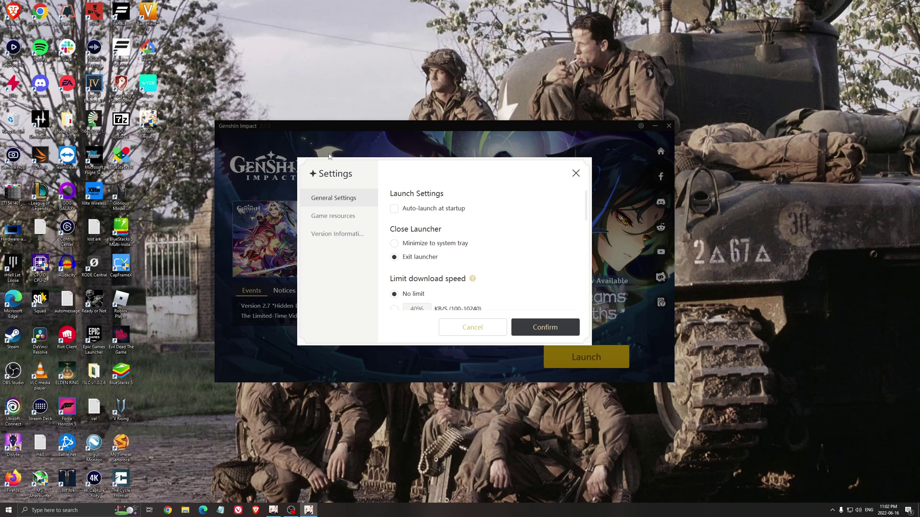
click(575, 173)
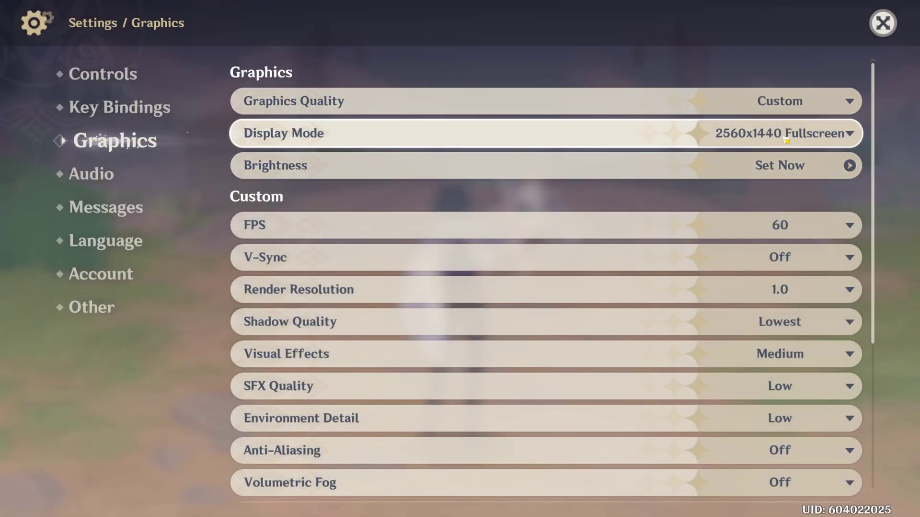
- Look through the Display Mode resolutions in the in-game graphics settings and set FPS to 60
click(840, 139)
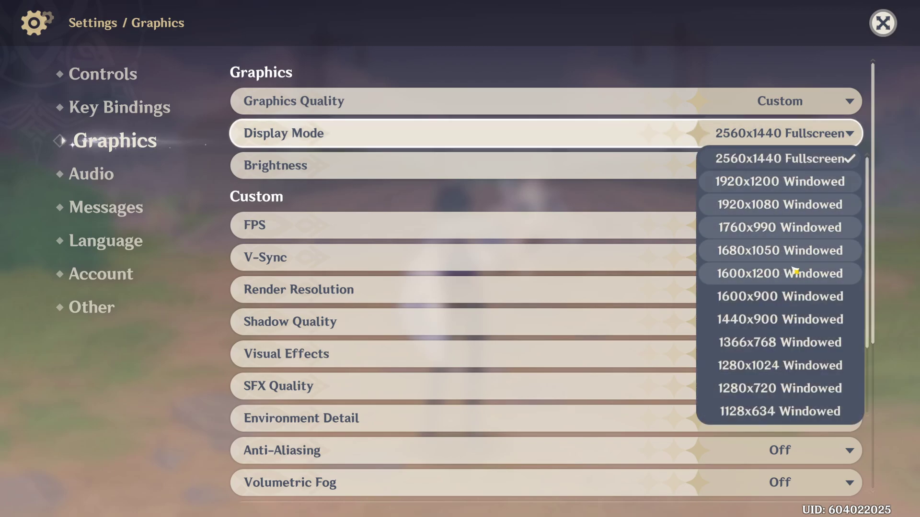
click(659, 133)
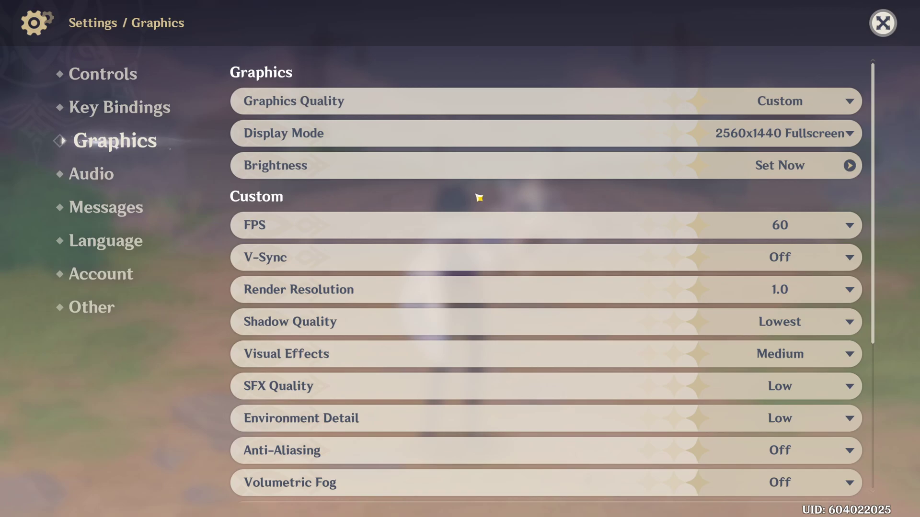
scroll(477, 197, down, 2)
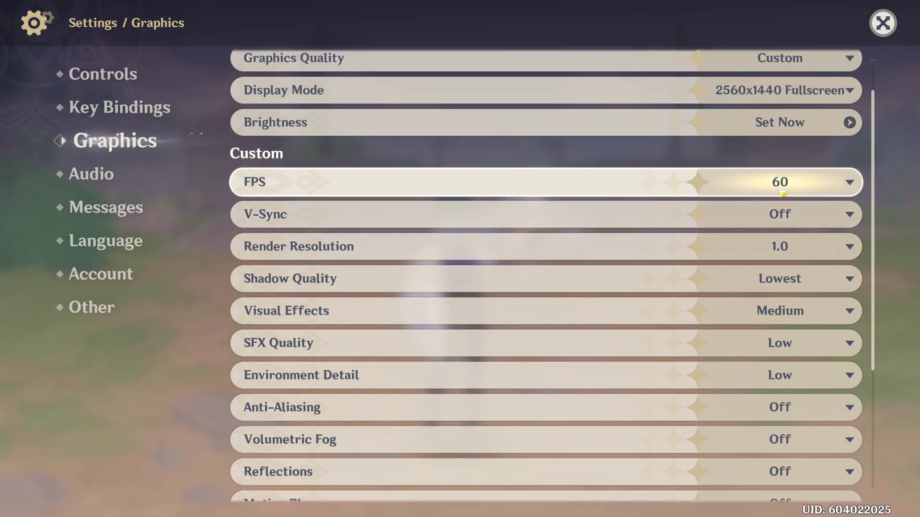
click(623, 185)
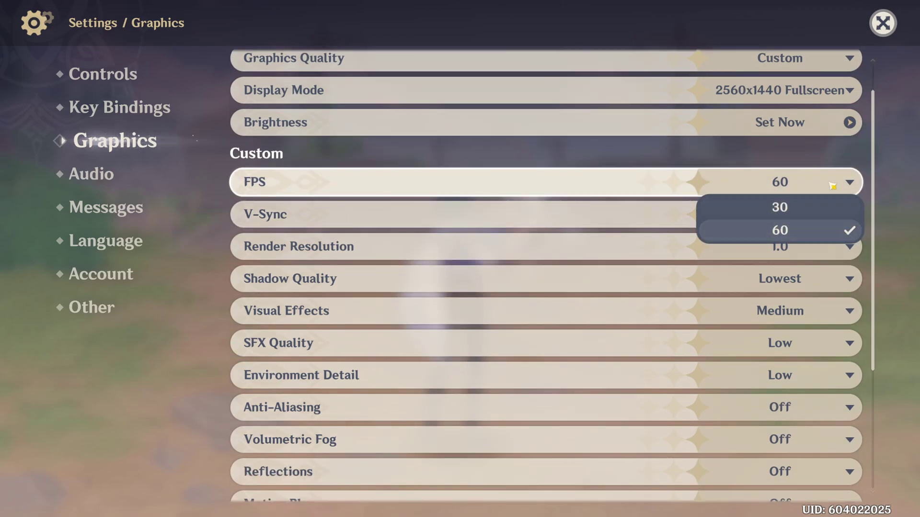
click(776, 230)
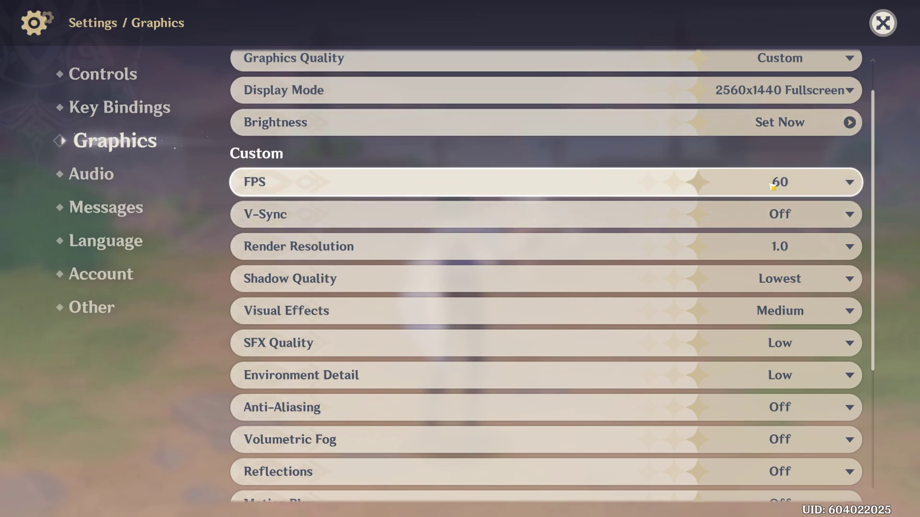
- Examine the available Render Resolution values in the custom graphics settings and leave the selection as it is
scroll(776, 188, down, 2)
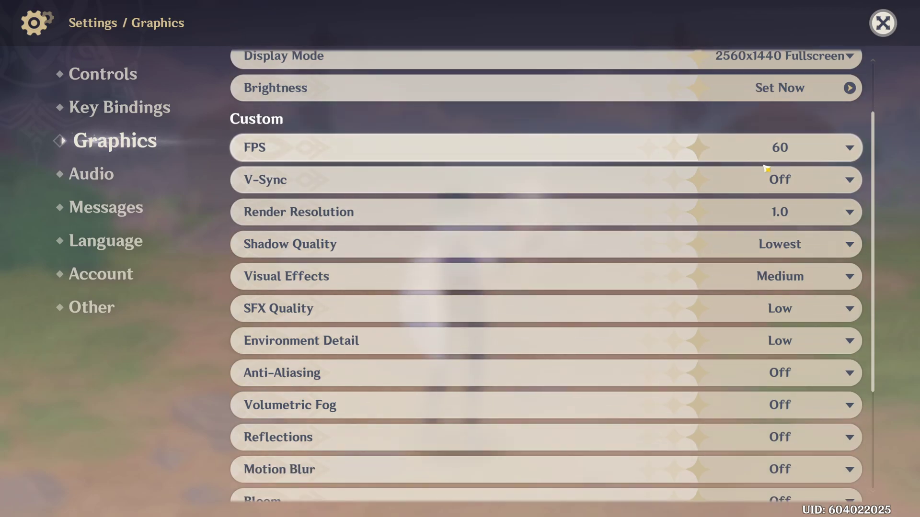
scroll(778, 163, down, 2)
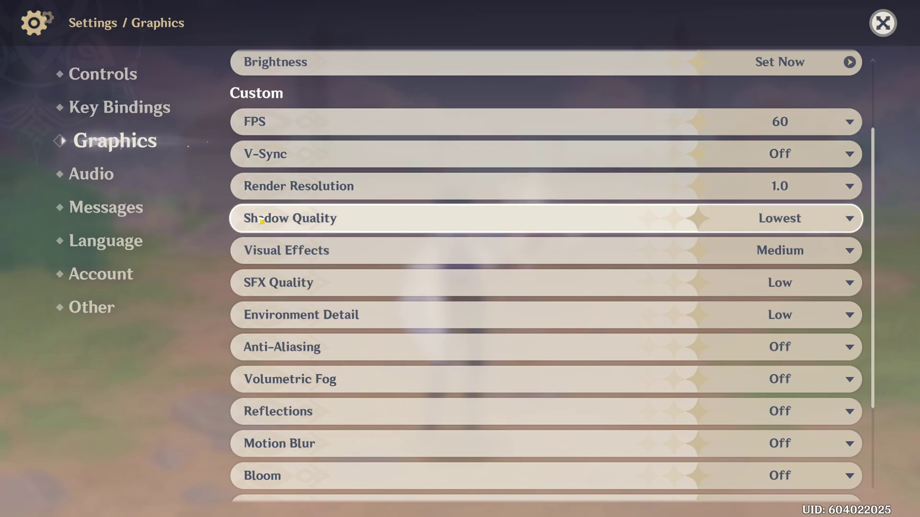
scroll(302, 268, down, 1)
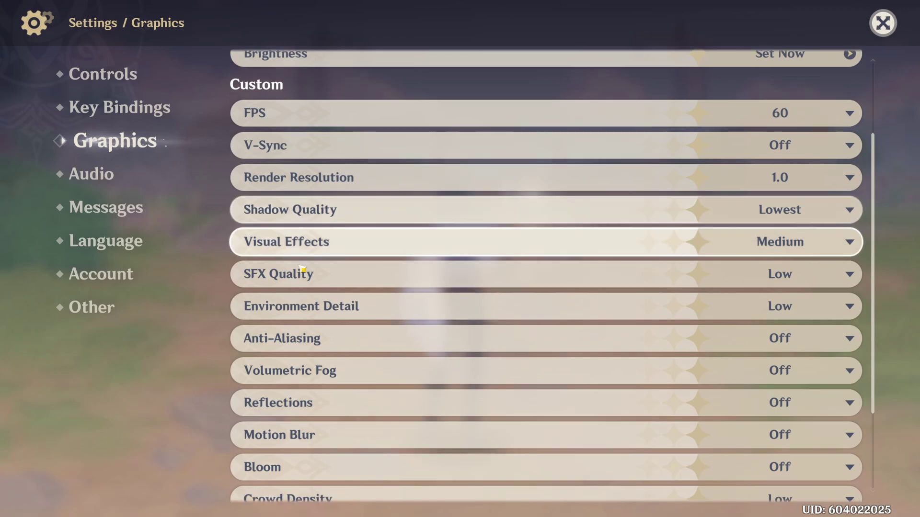
scroll(302, 270, down, 3)
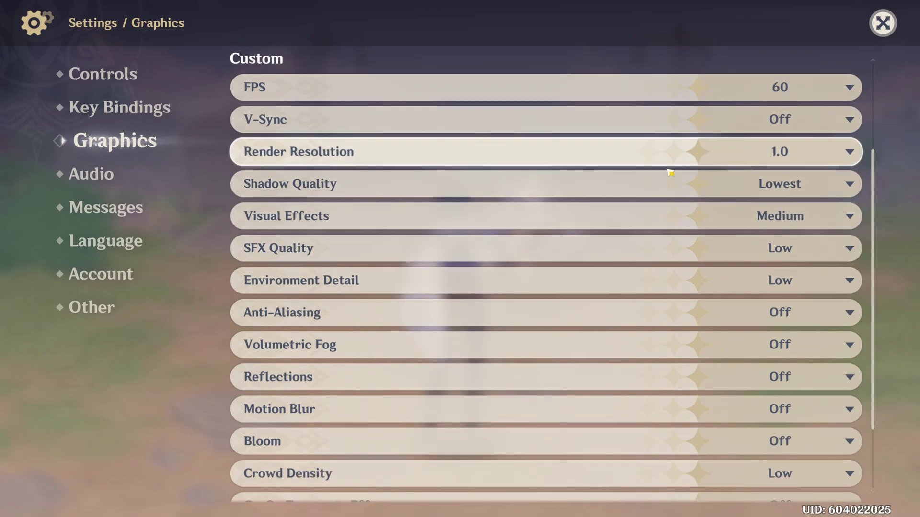
click(778, 162)
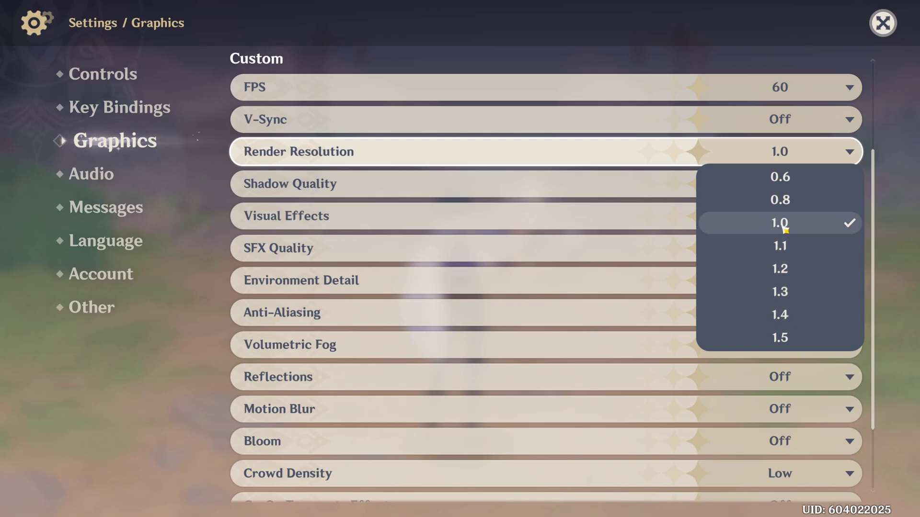
click(441, 230)
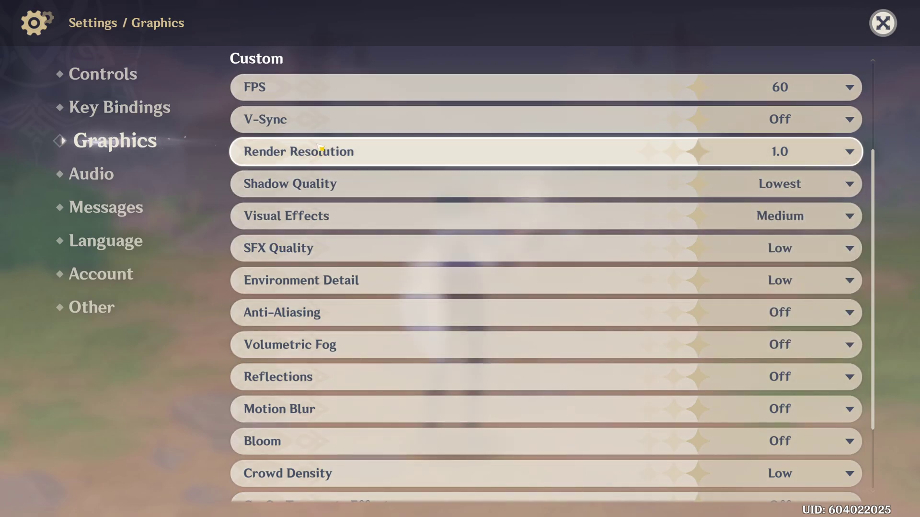
click(767, 152)
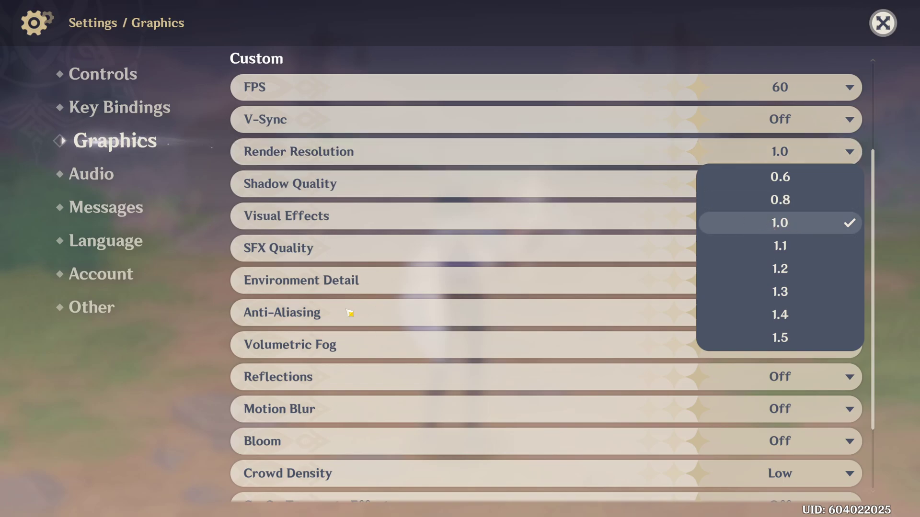
click(548, 257)
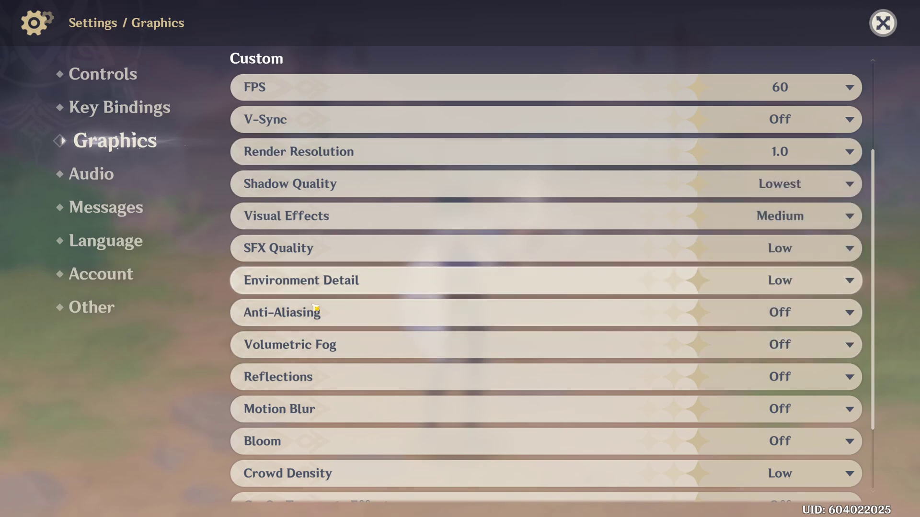
- Set Shadow Quality to Lowest in the custom graphics settings
scroll(249, 274, down, 1)
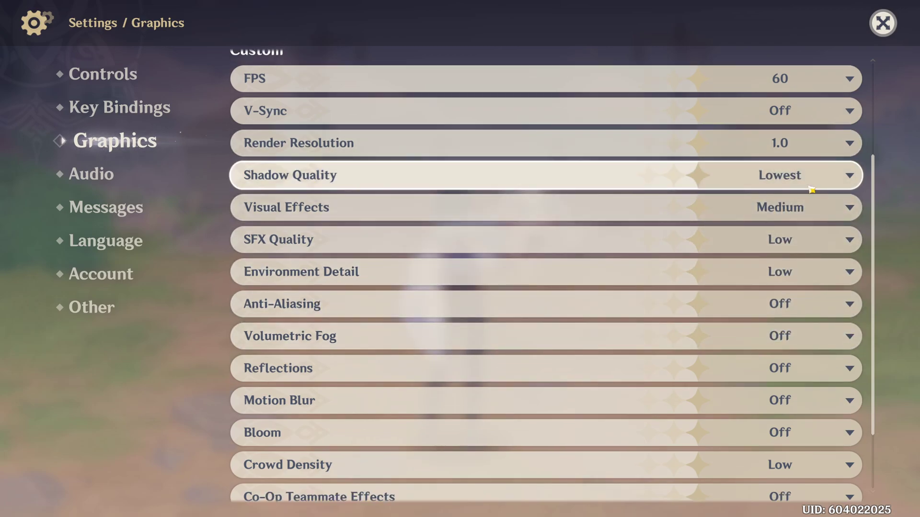
click(810, 183)
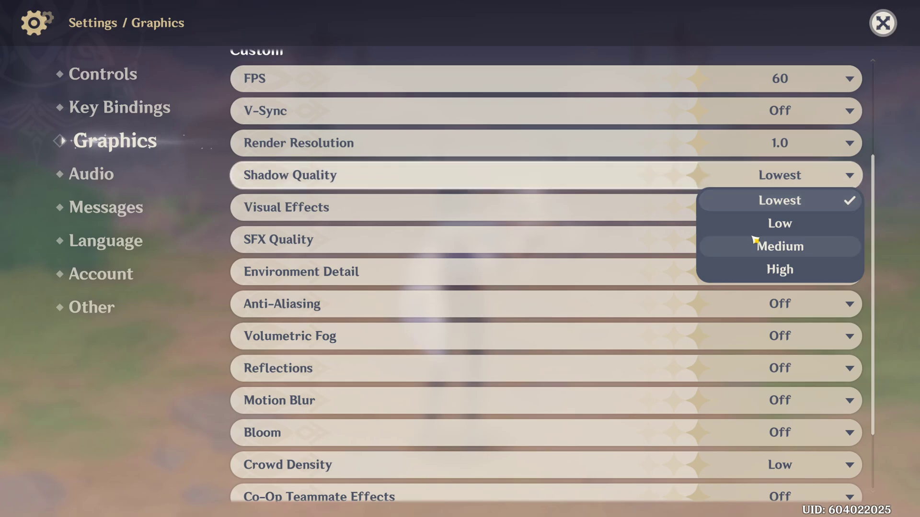
click(796, 201)
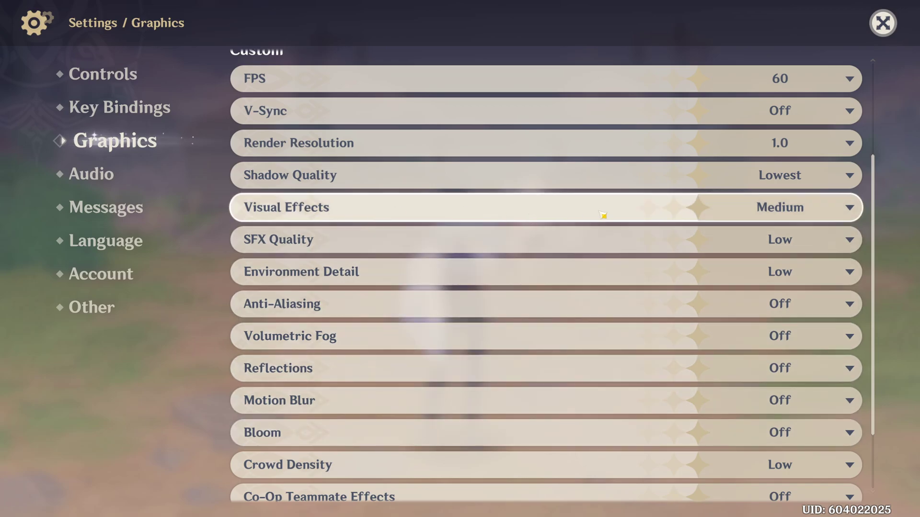
- Try Visual Effects at Lowest and return it to Medium
click(630, 215)
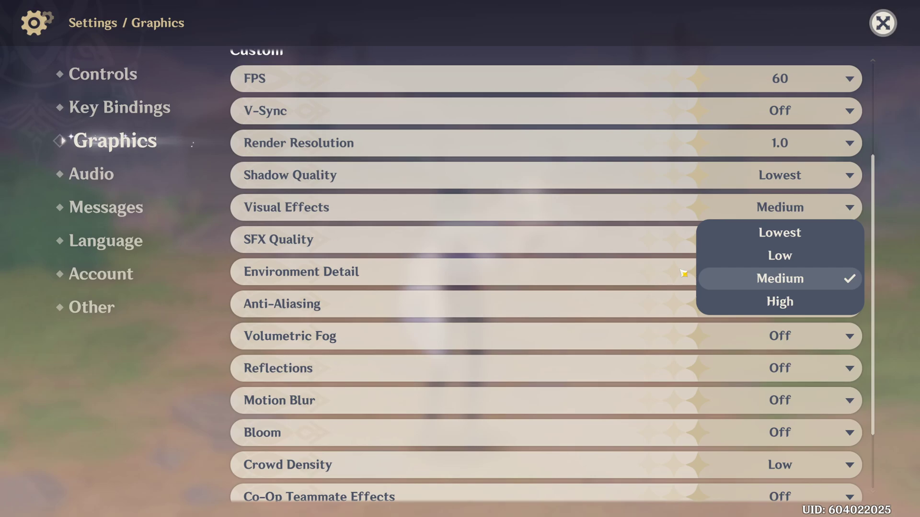
click(777, 233)
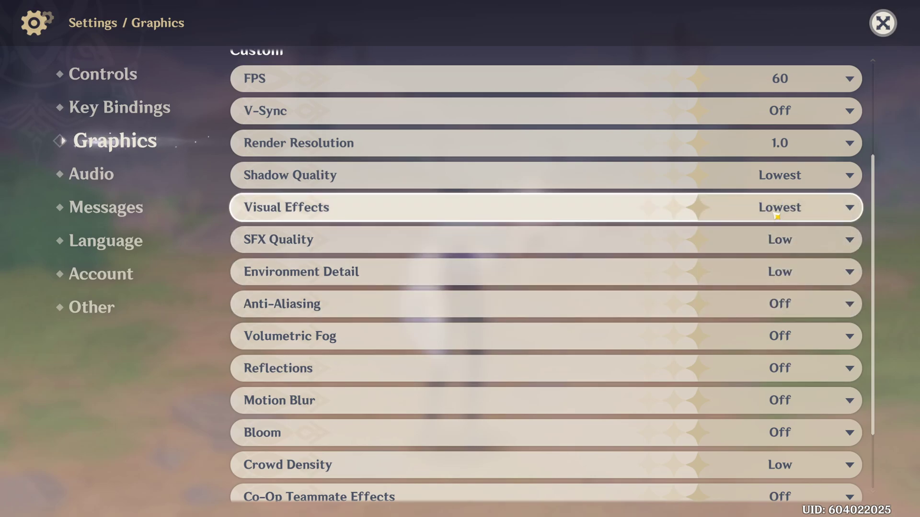
click(777, 216)
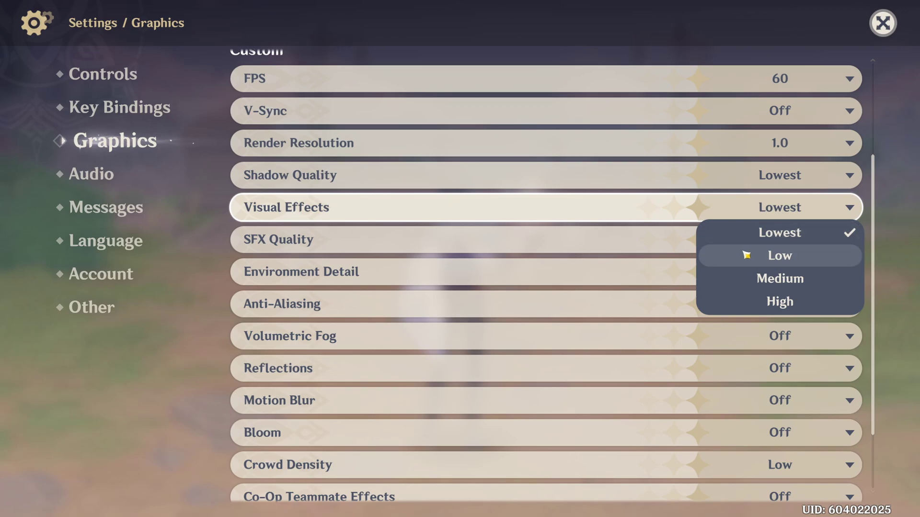
click(771, 285)
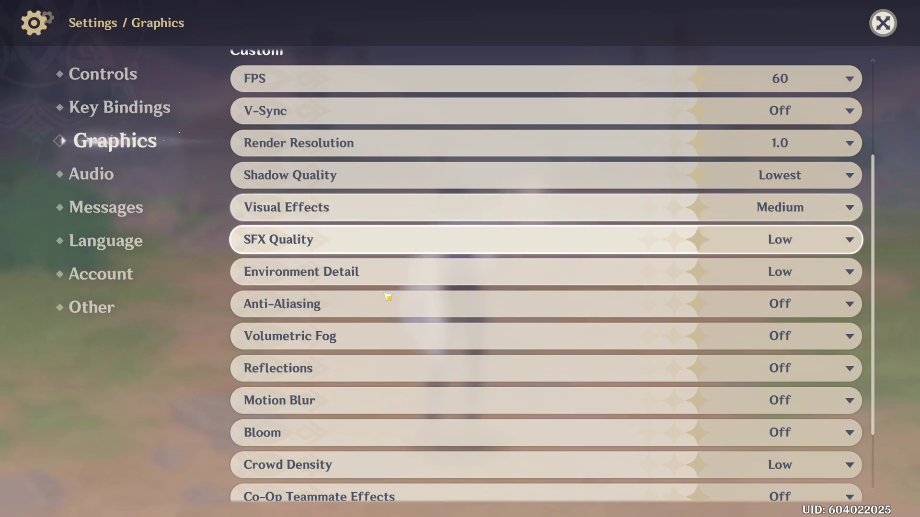
- Set SFX Quality to Low in the custom graphics settings
scroll(615, 227, down, 1)
click(805, 221)
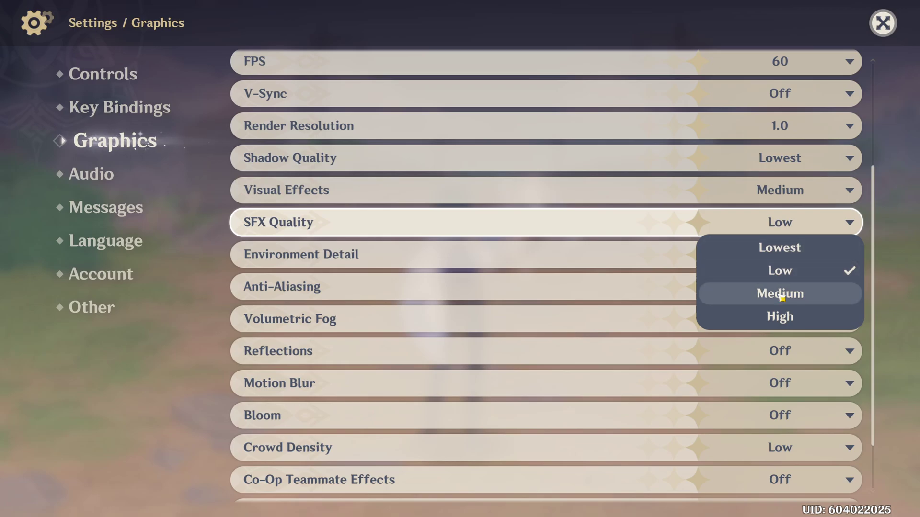
click(788, 272)
- Review the Environment Detail options without changing them and set Anti-Aliasing to Off
scroll(817, 219, down, 1)
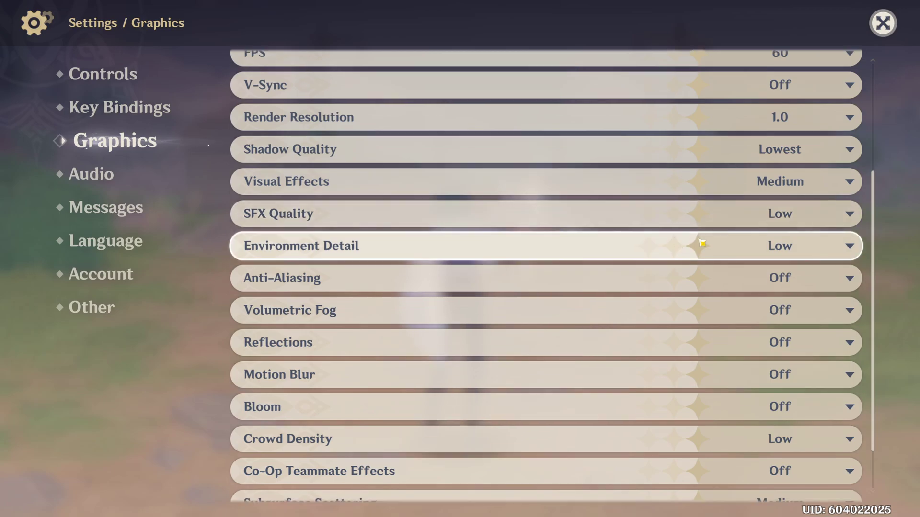
scroll(304, 300, down, 3)
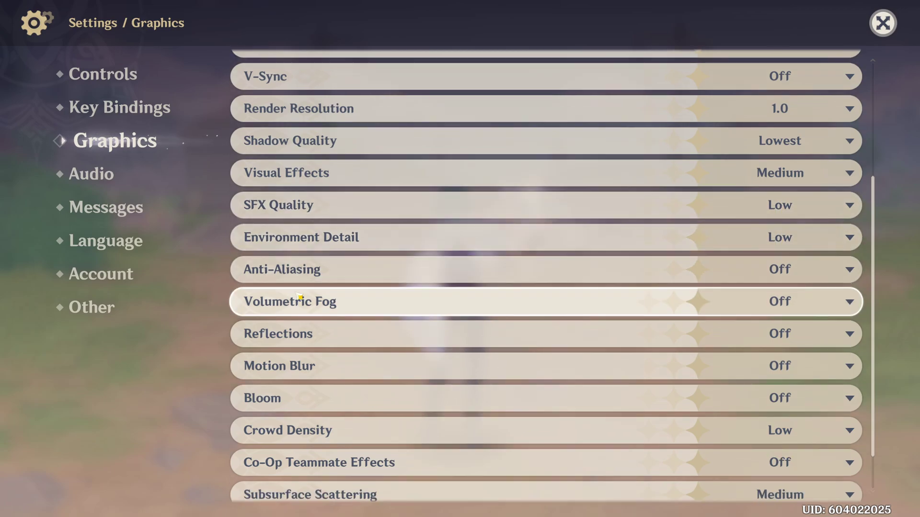
click(771, 226)
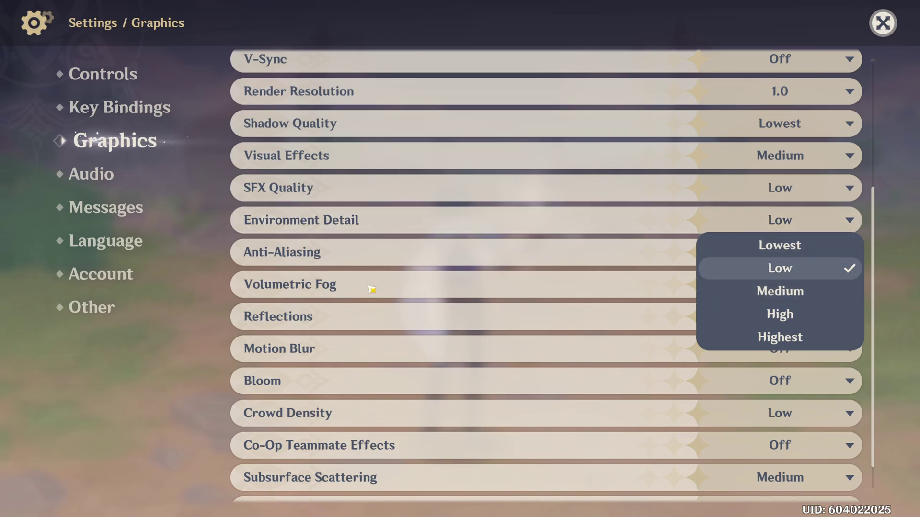
click(104, 392)
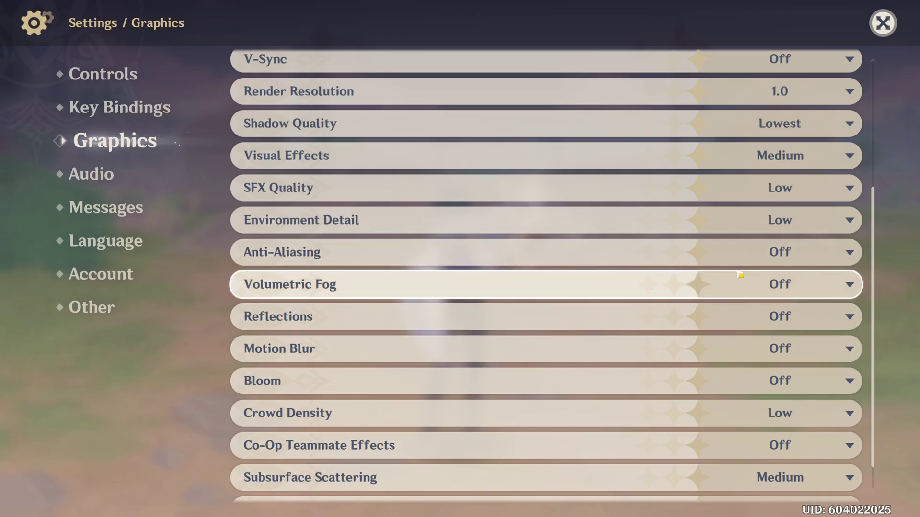
click(753, 262)
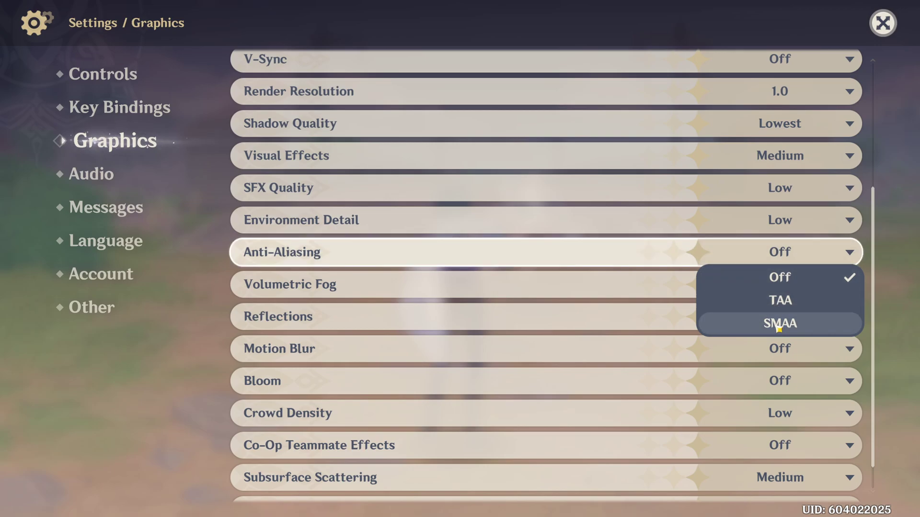
click(788, 277)
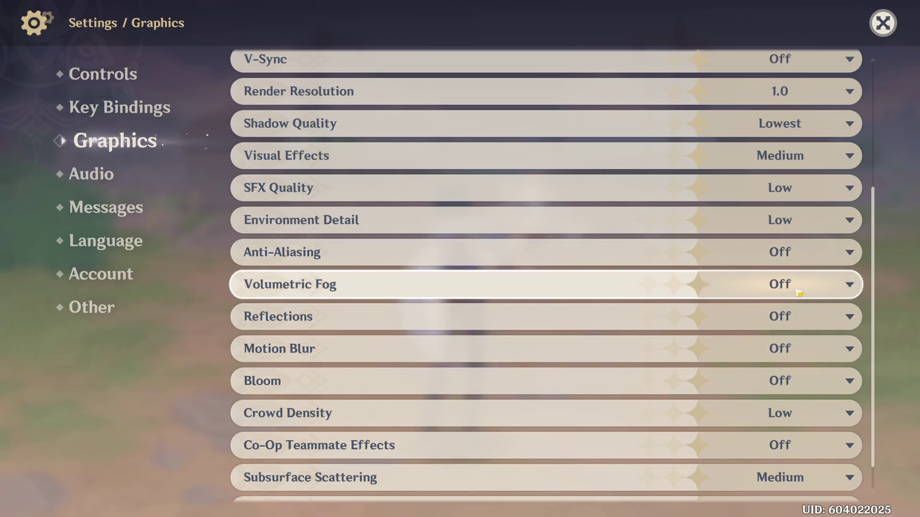
- Examine the Crowd Density options in the custom graphics settings and close the list without changing the selection
scroll(297, 336, down, 1)
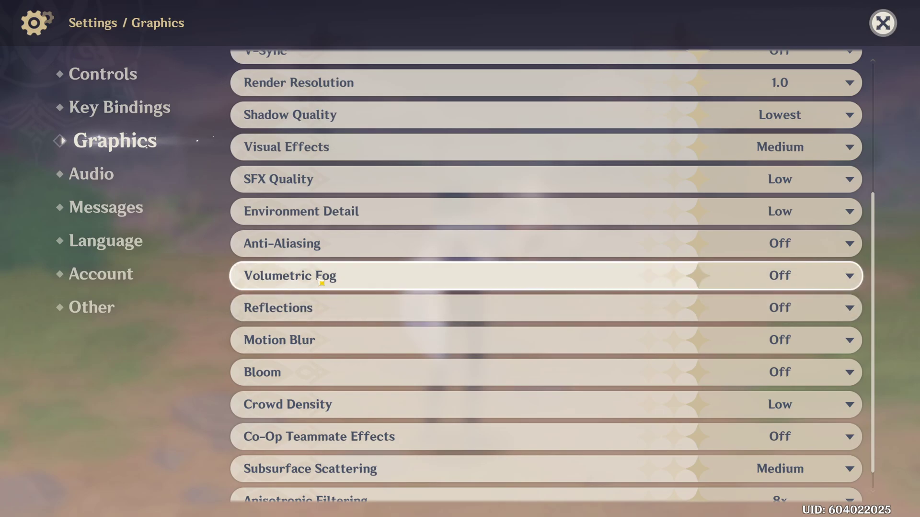
scroll(171, 368, down, 1)
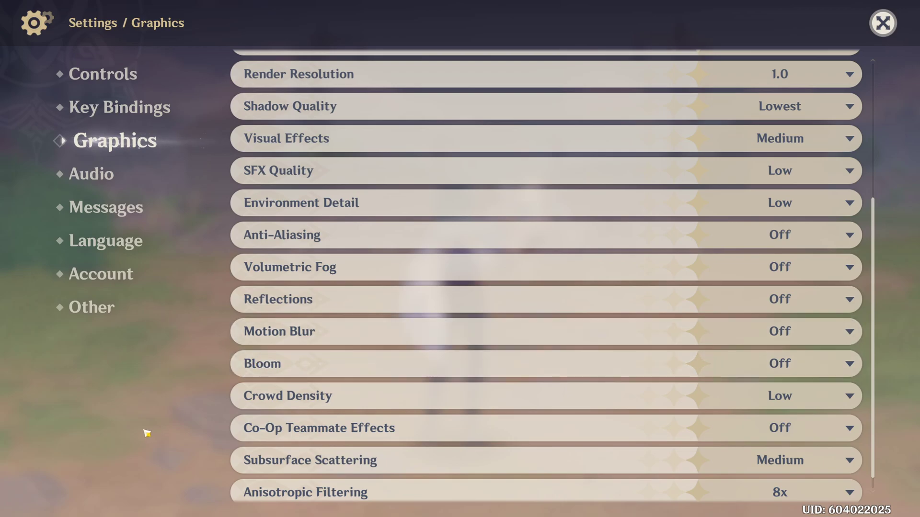
click(811, 387)
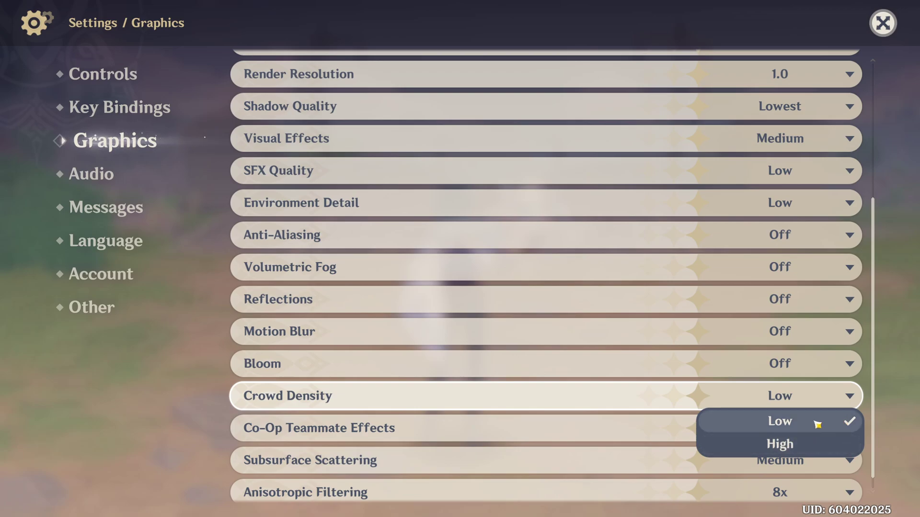
click(196, 415)
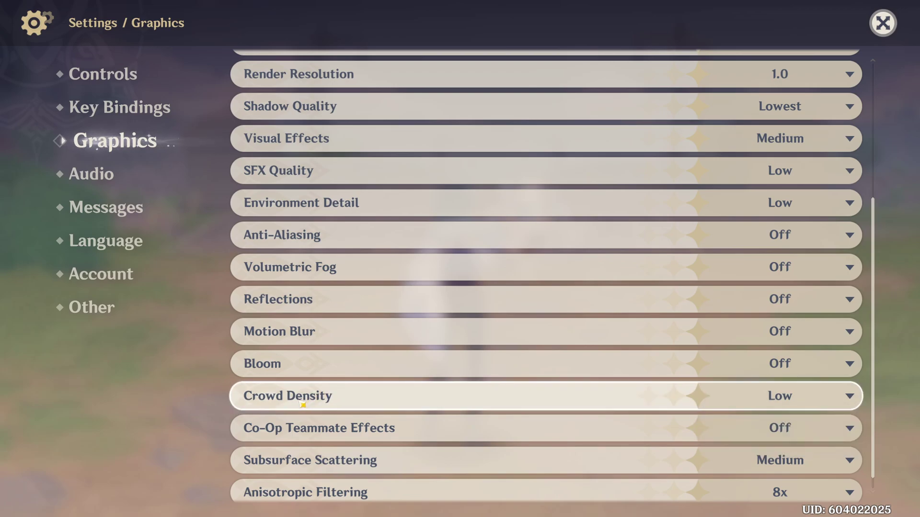
click(763, 393)
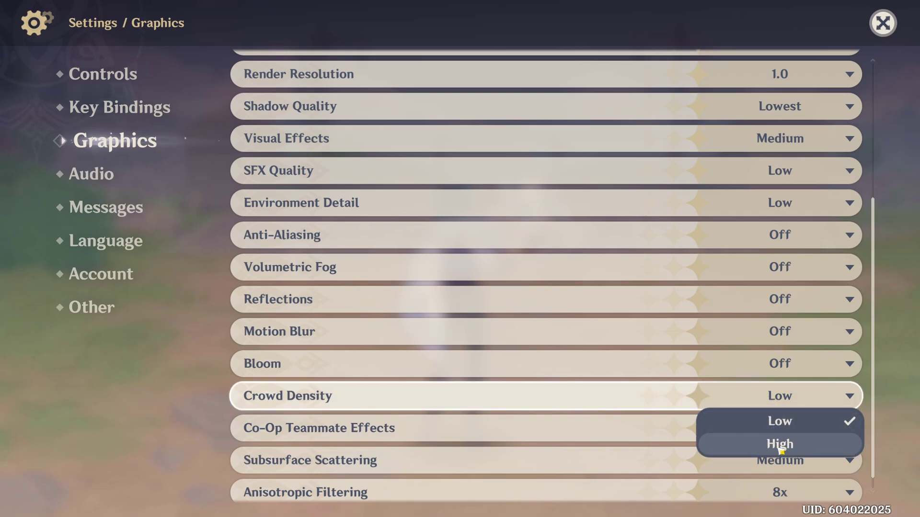
click(271, 419)
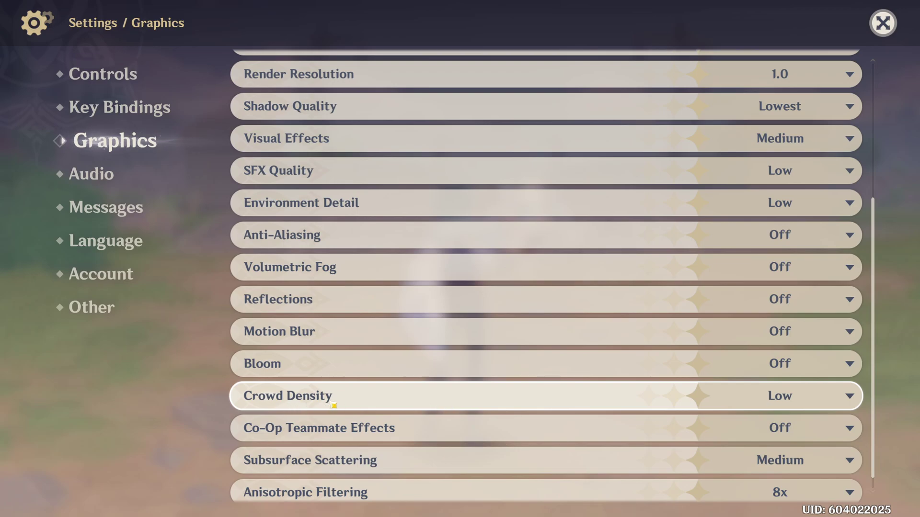
click(796, 394)
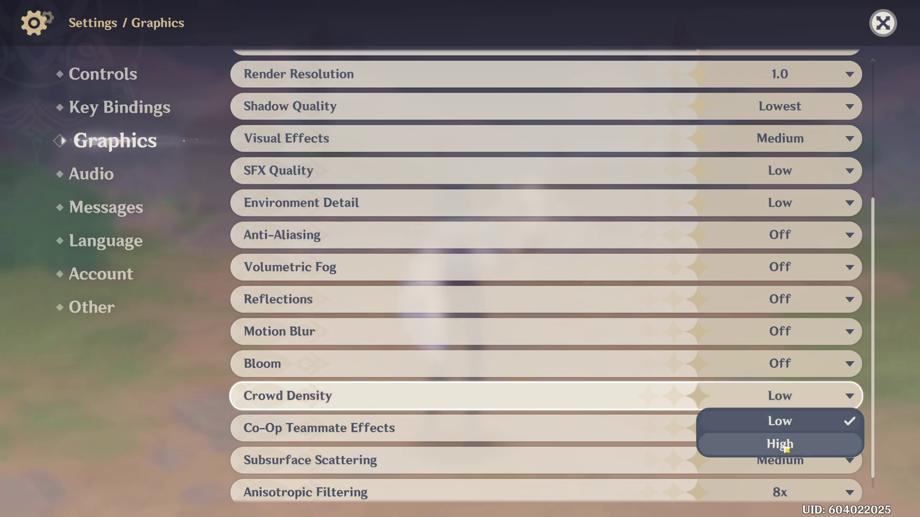
click(160, 403)
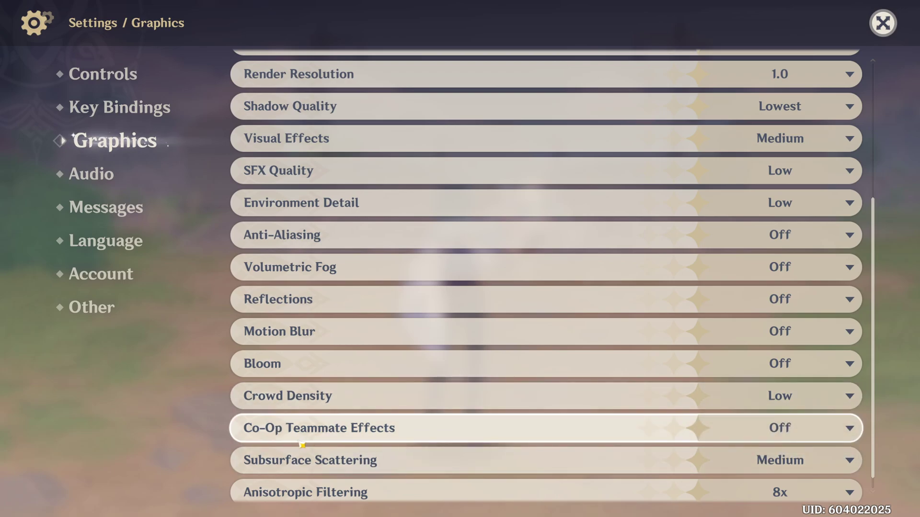
- Examine the Subsurface Scattering and Anisotropic Filtering options and leave both selections as they are
scroll(776, 434, down, 1)
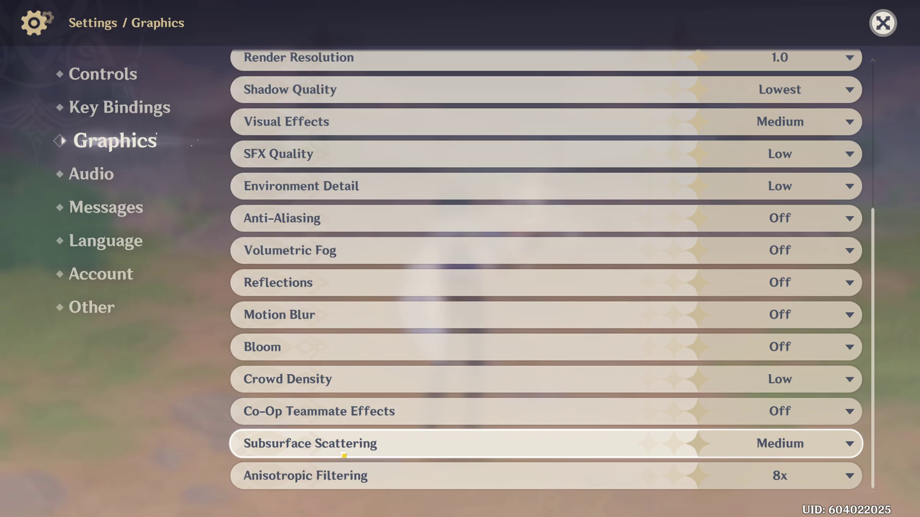
click(794, 454)
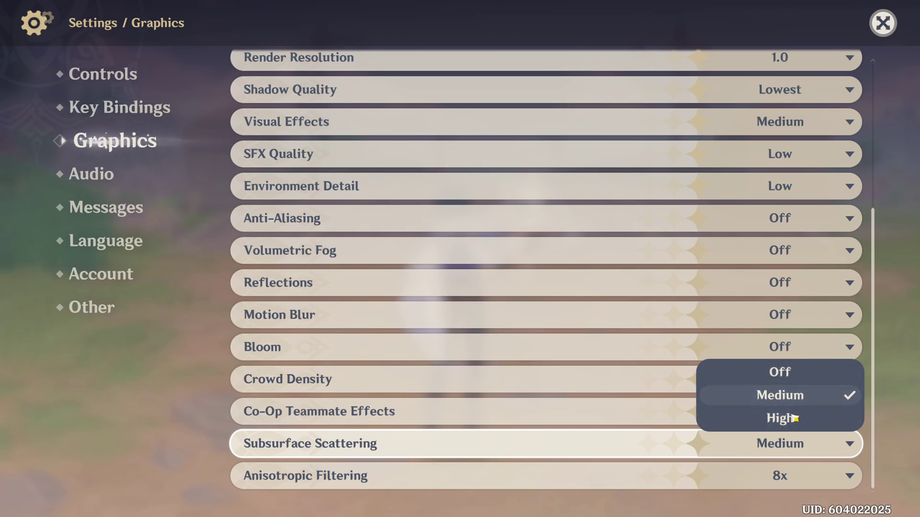
click(204, 460)
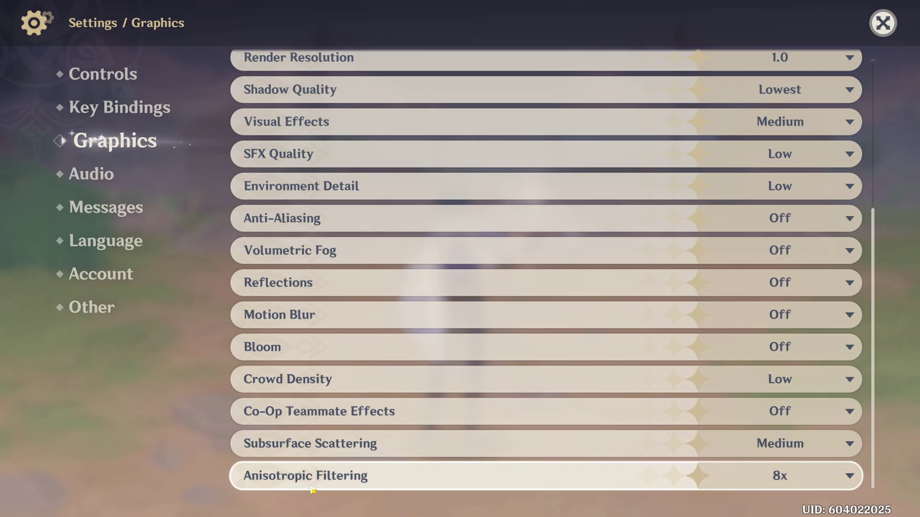
click(790, 489)
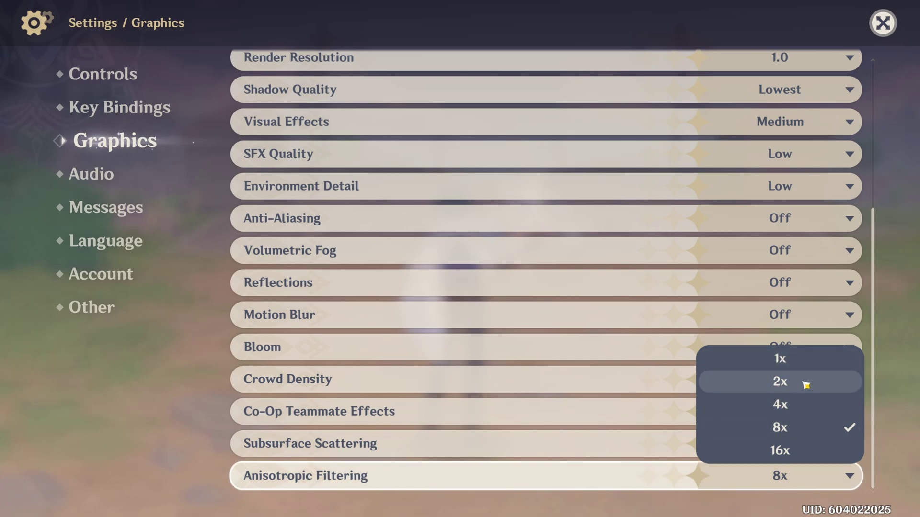
click(215, 396)
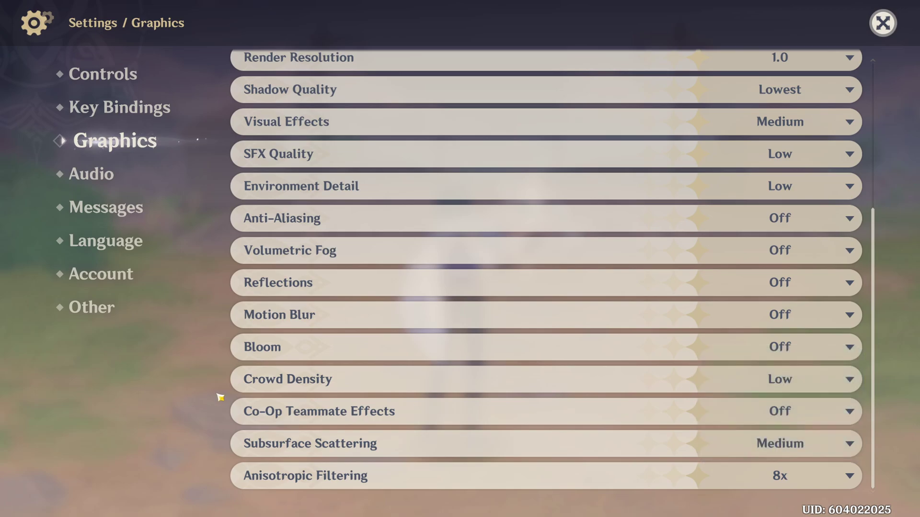
scroll(364, 336, up, 2)
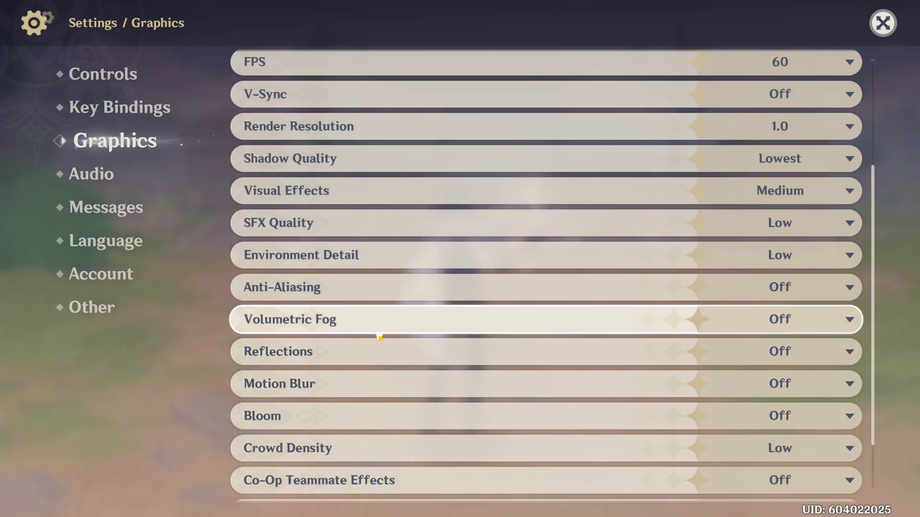